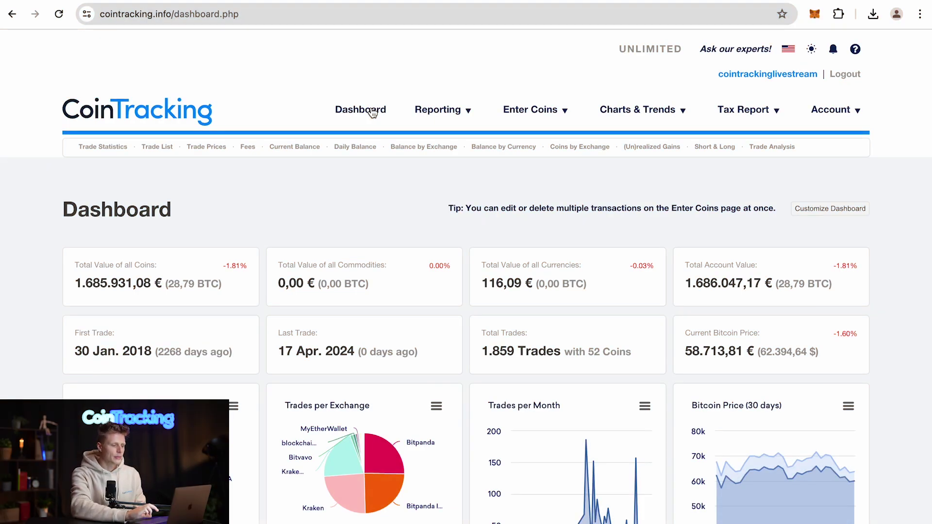
- Search 'byb' among the Enter Coins sources and open ByBit's Unified API import instructions
{"action": "left_click", "coordinate": [546, 107]}
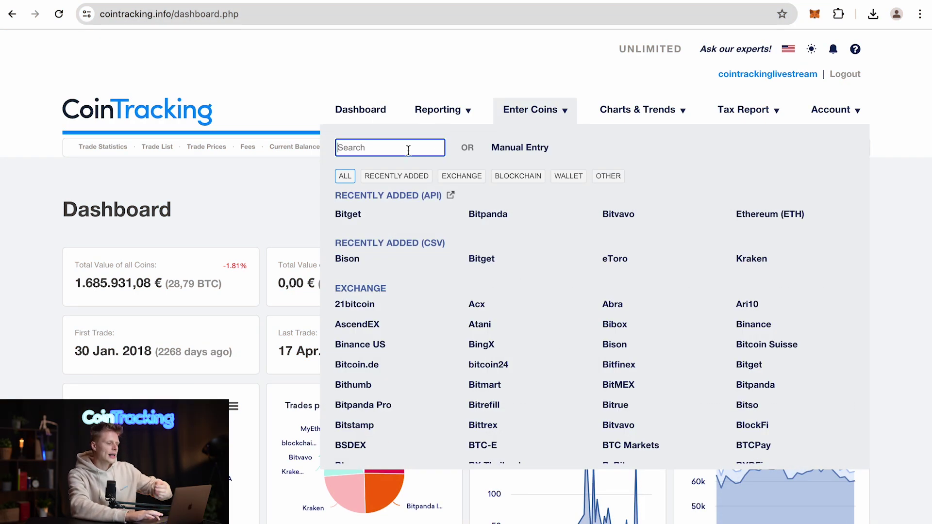
{"action": "type", "text": "bybi"}
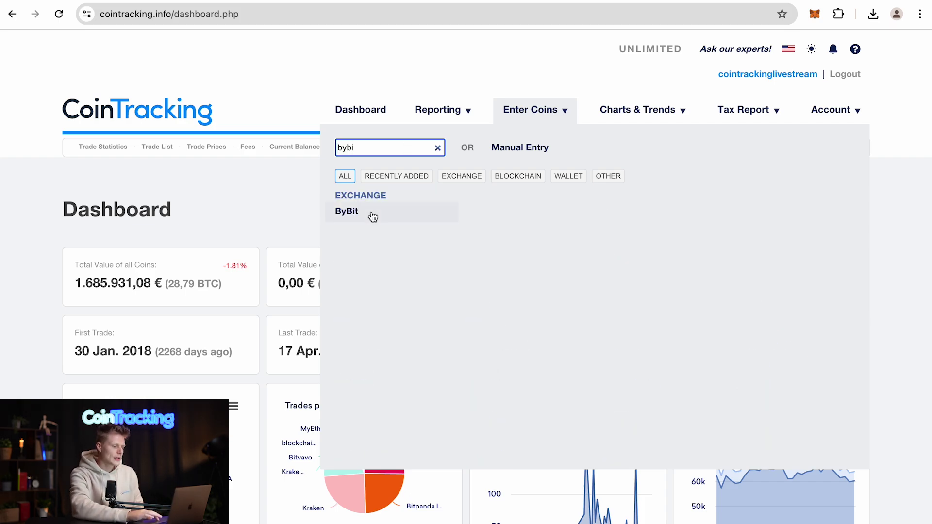
{"action": "left_click", "coordinate": [370, 214]}
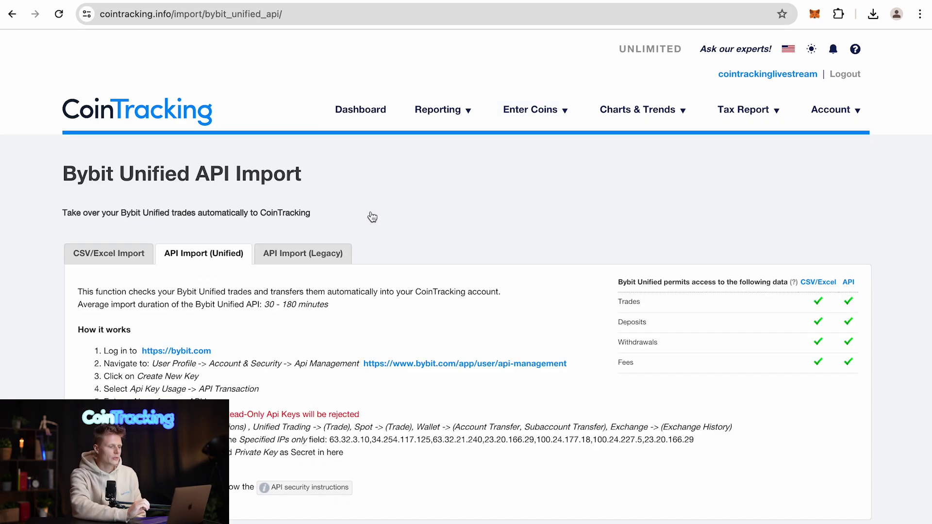
{"action": "scroll", "coordinate": [372, 217], "scroll_direction": "down", "scroll_amount": 5}
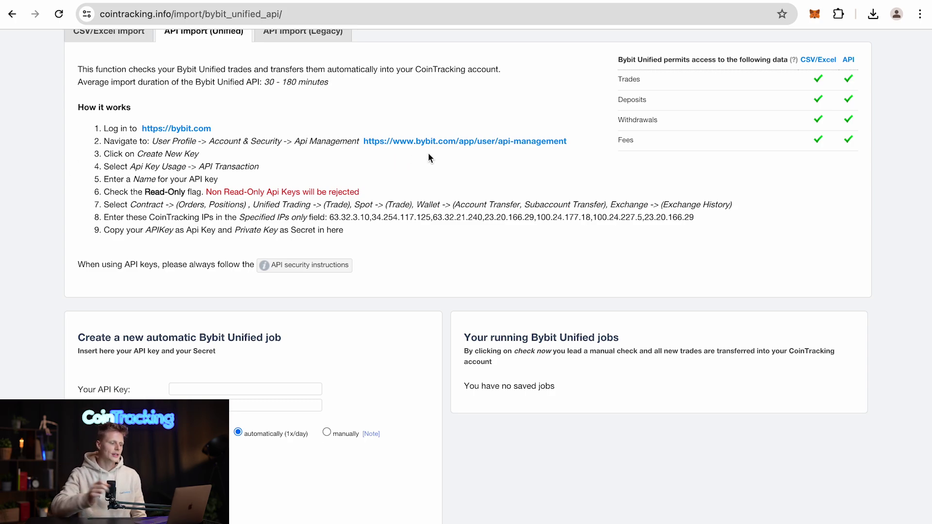
- Reach Bybit's API Management page through the avatar menu and start creating a new key
{"action": "left_click", "coordinate": [440, 143]}
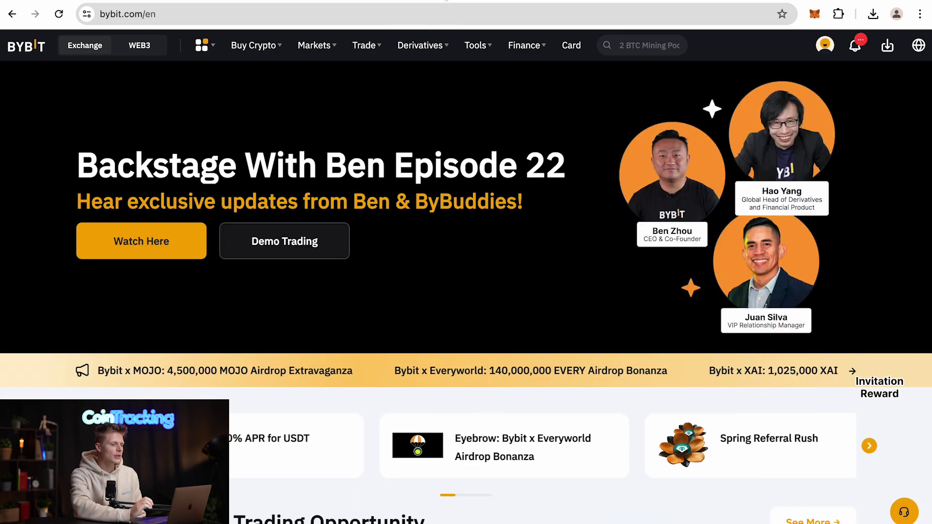
{"action": "mouse_move", "coordinate": [421, 45]}
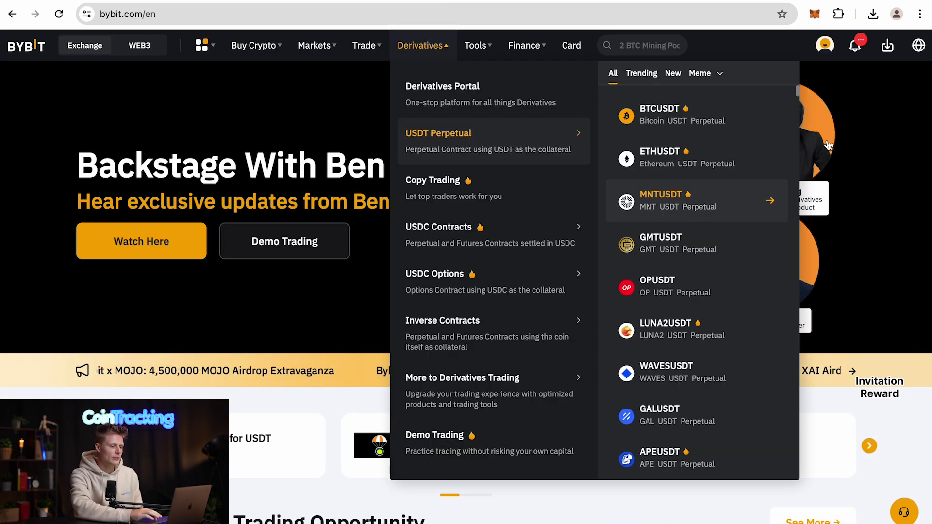
{"action": "mouse_move", "coordinate": [825, 45]}
{"action": "scroll", "coordinate": [765, 209], "scroll_direction": "down", "scroll_amount": 2}
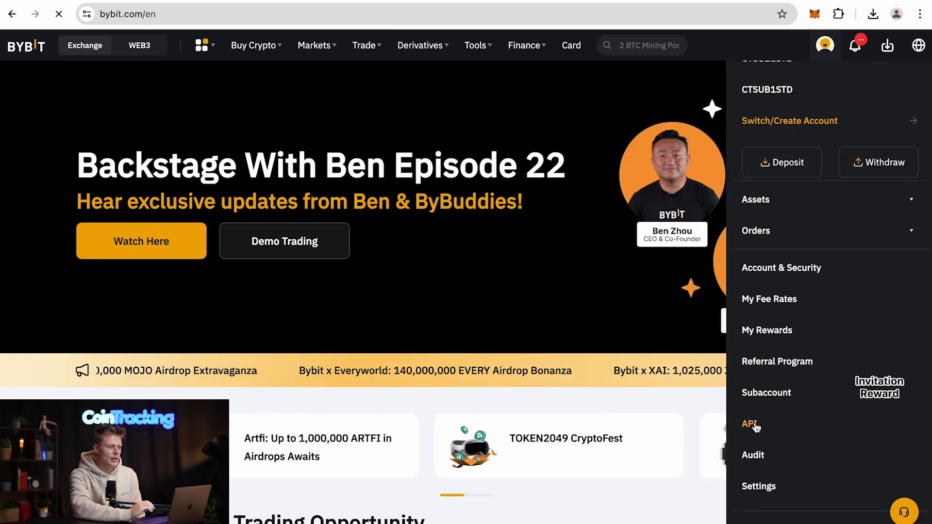
{"action": "left_click", "coordinate": [751, 425]}
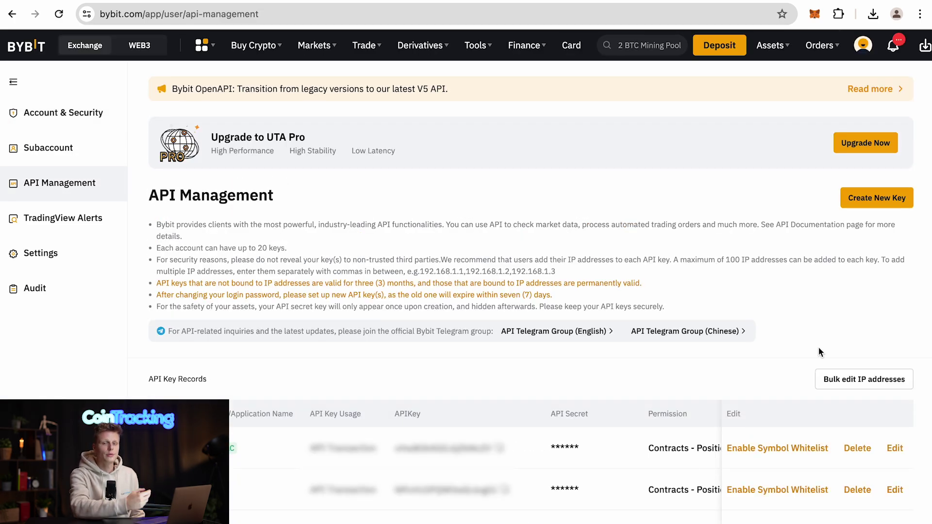
{"action": "left_click", "coordinate": [861, 201]}
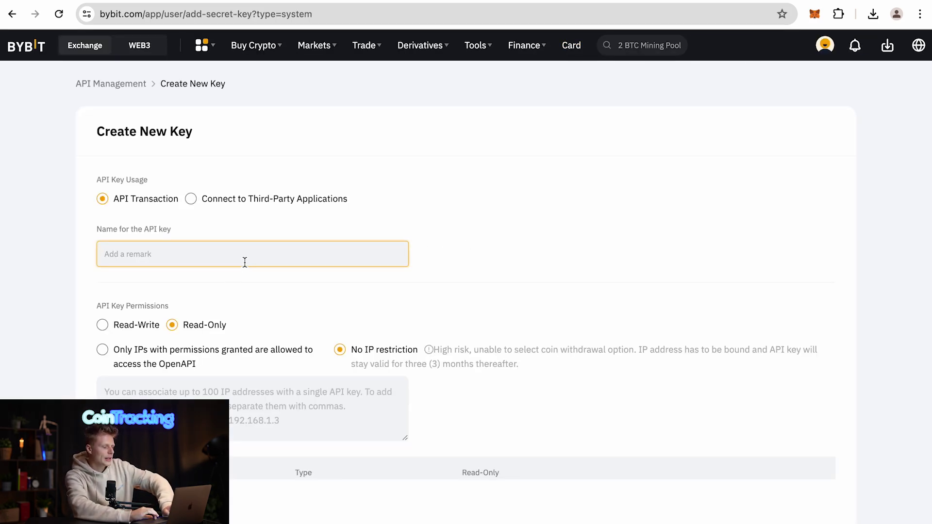
- Name the key 'CoinTrackingAPI Video', grant Unified Trading and Assets read permissions, and submit
{"action": "scroll", "coordinate": [244, 262], "scroll_direction": "down", "scroll_amount": 2}
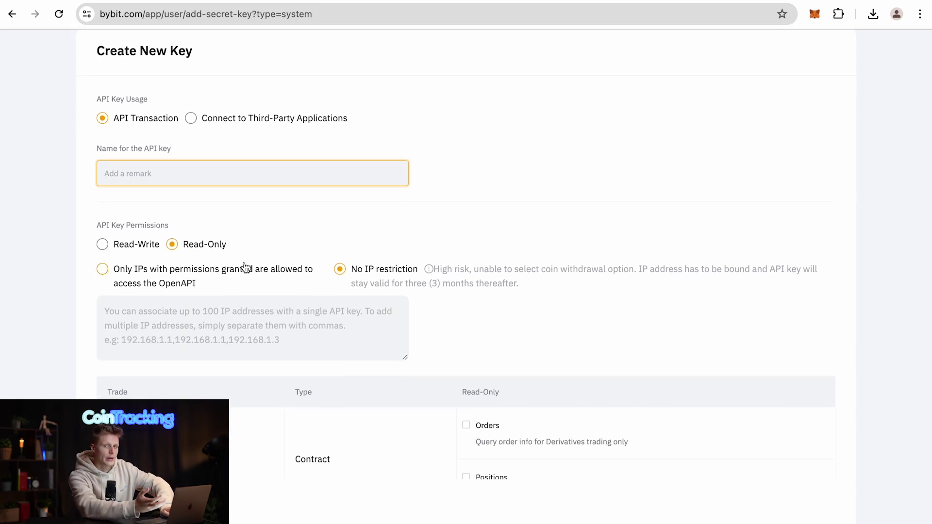
{"action": "type", "text": "CoinTrackingAPI Video"}
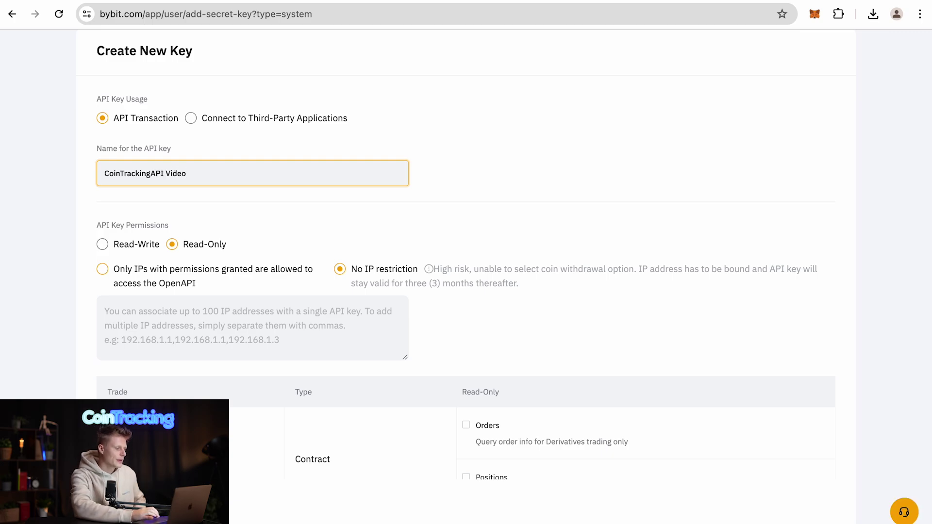
{"action": "scroll", "coordinate": [284, 192], "scroll_direction": "down", "scroll_amount": 3}
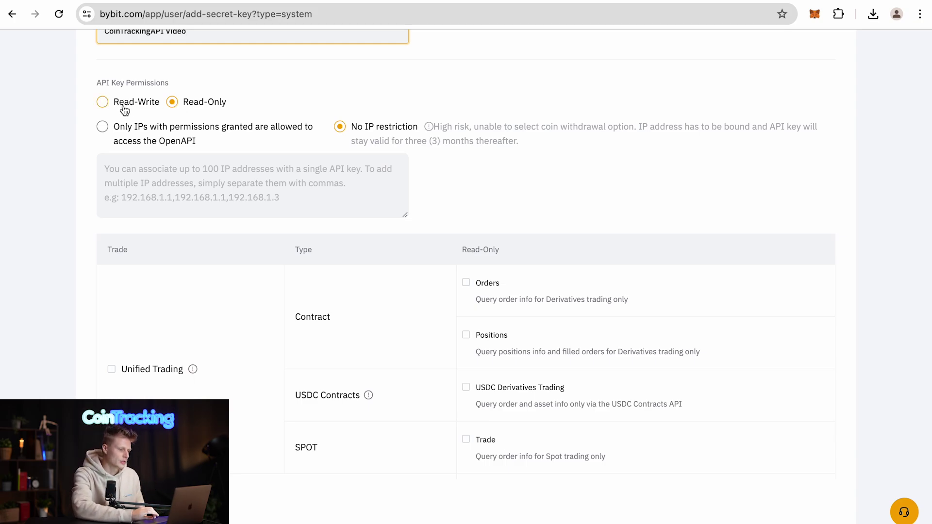
{"action": "scroll", "coordinate": [125, 111], "scroll_direction": "down", "scroll_amount": 4}
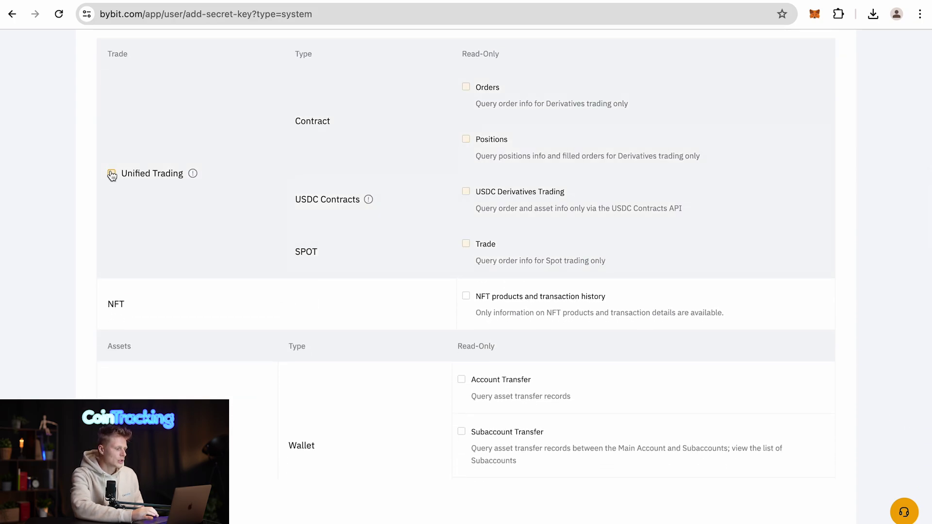
{"action": "left_click", "coordinate": [112, 175]}
{"action": "scroll", "coordinate": [111, 172], "scroll_direction": "down", "scroll_amount": 4}
{"action": "left_click", "coordinate": [111, 266]}
{"action": "scroll", "coordinate": [63, 318], "scroll_direction": "down", "scroll_amount": 1}
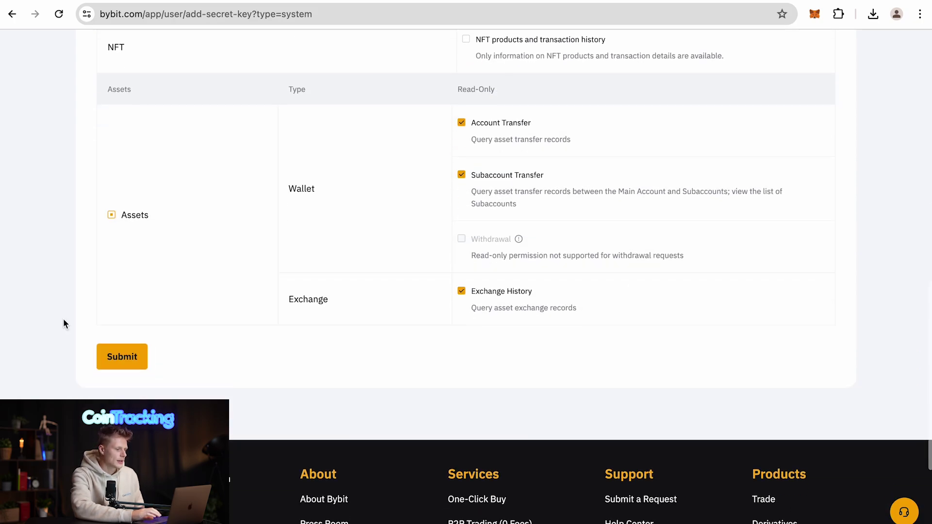
{"action": "left_click", "coordinate": [114, 358]}
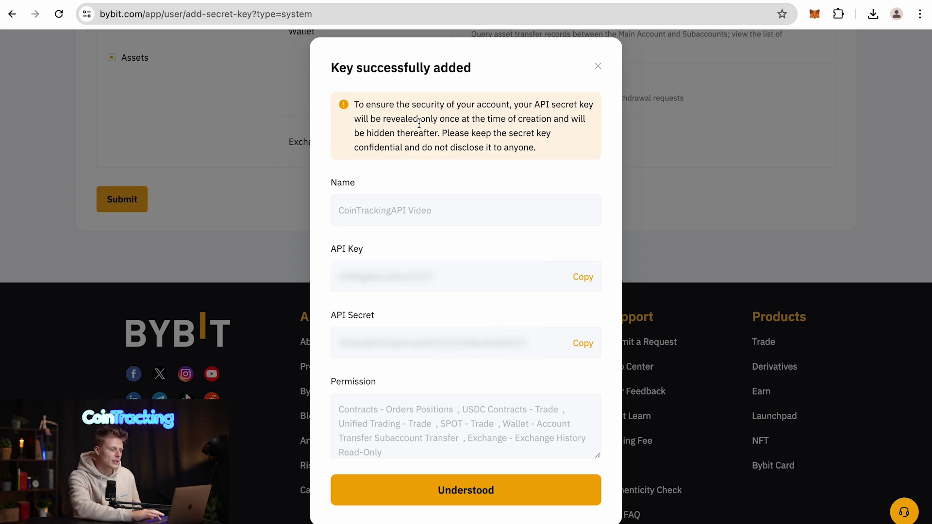
- Copy the new Bybit API key and API secret
{"action": "left_click", "coordinate": [582, 277]}
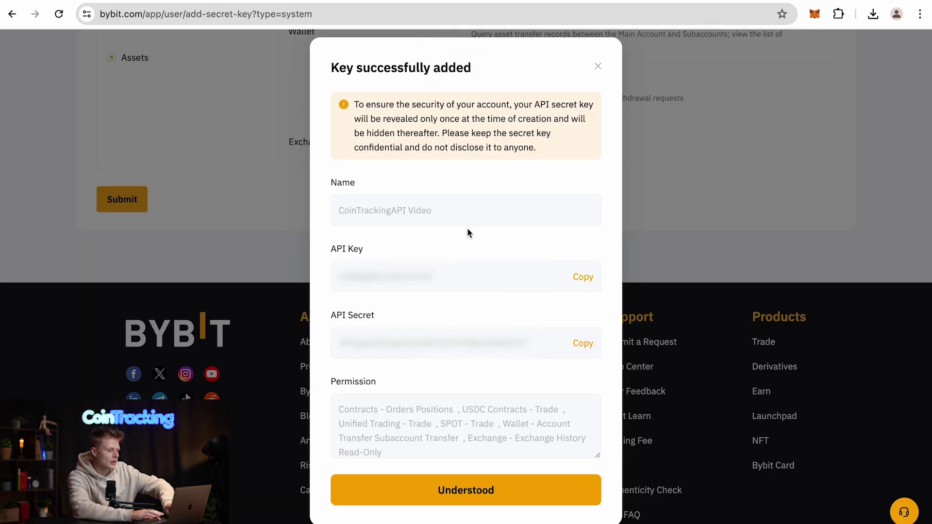
{"action": "left_click", "coordinate": [583, 344]}
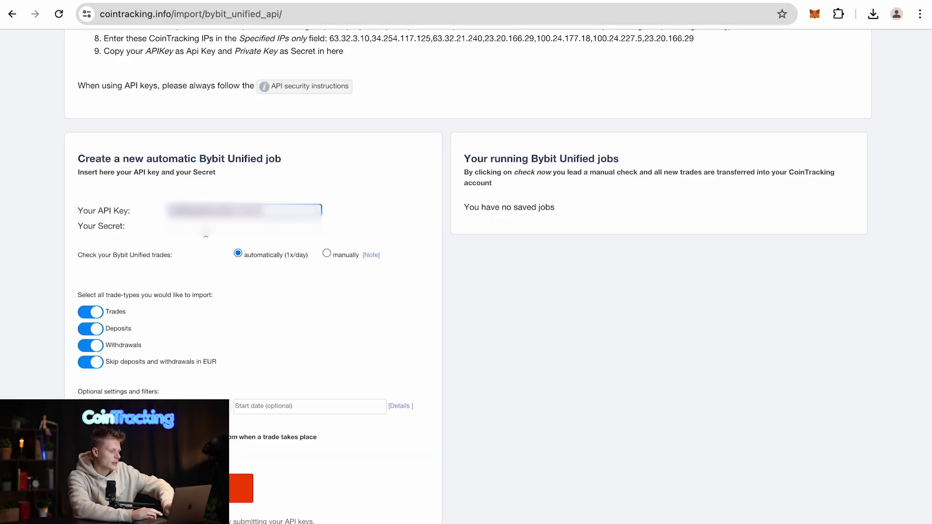
- Paste the API secret into the Secret field and save the Bybit Unified import job
{"action": "left_click", "coordinate": [206, 227]}
{"action": "key", "text": "super+v"}
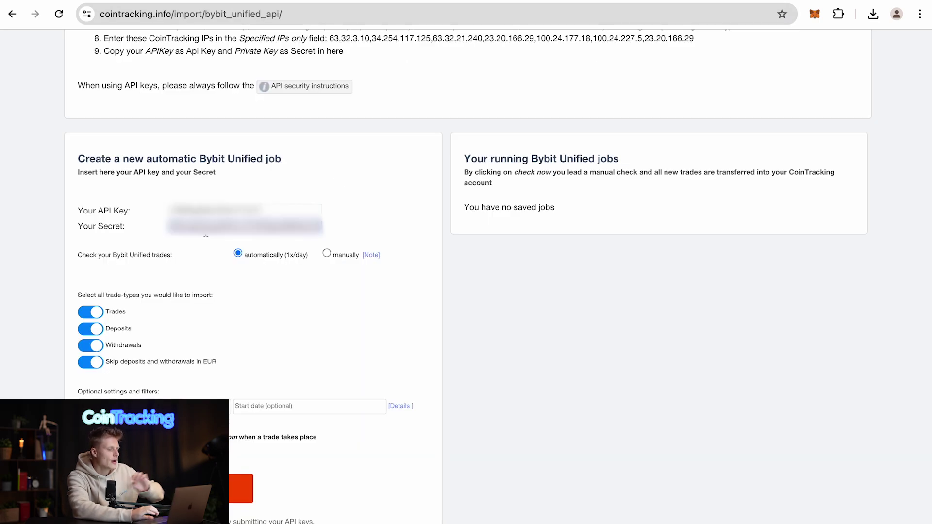
{"action": "scroll", "coordinate": [206, 231], "scroll_direction": "down", "scroll_amount": 3}
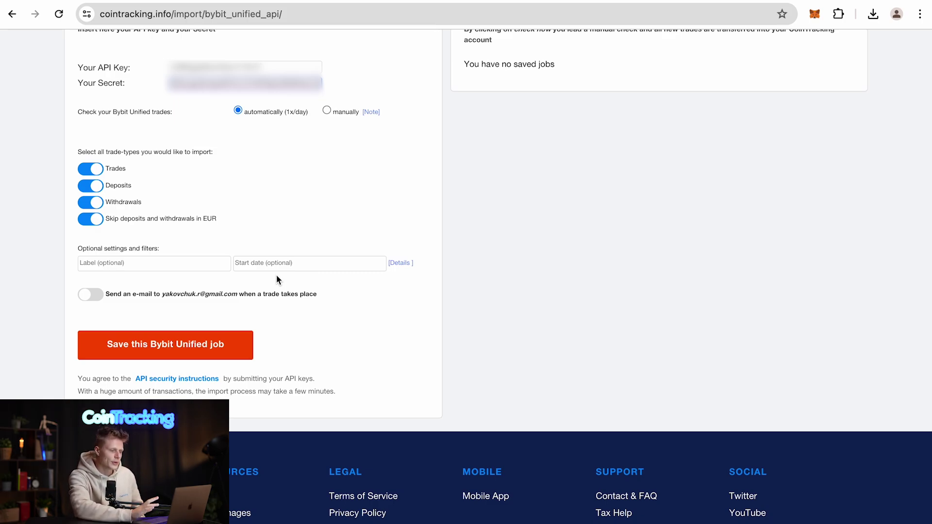
{"action": "scroll", "coordinate": [277, 276], "scroll_direction": "down", "scroll_amount": 3}
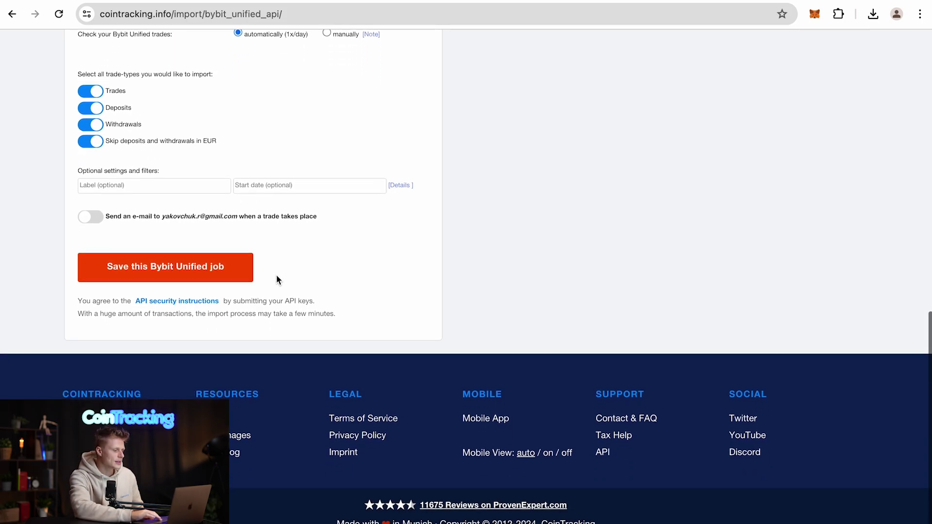
{"action": "left_click", "coordinate": [176, 278]}
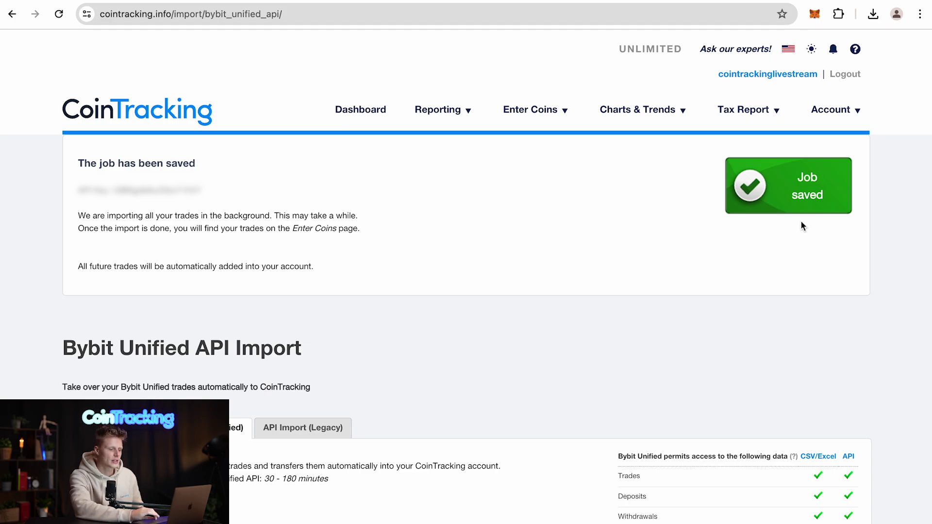
{"action": "scroll", "coordinate": [802, 225], "scroll_direction": "down", "scroll_amount": 4}
{"action": "scroll", "coordinate": [802, 224], "scroll_direction": "down", "scroll_amount": 5}
{"action": "scroll", "coordinate": [802, 226], "scroll_direction": "down", "scroll_amount": 3}
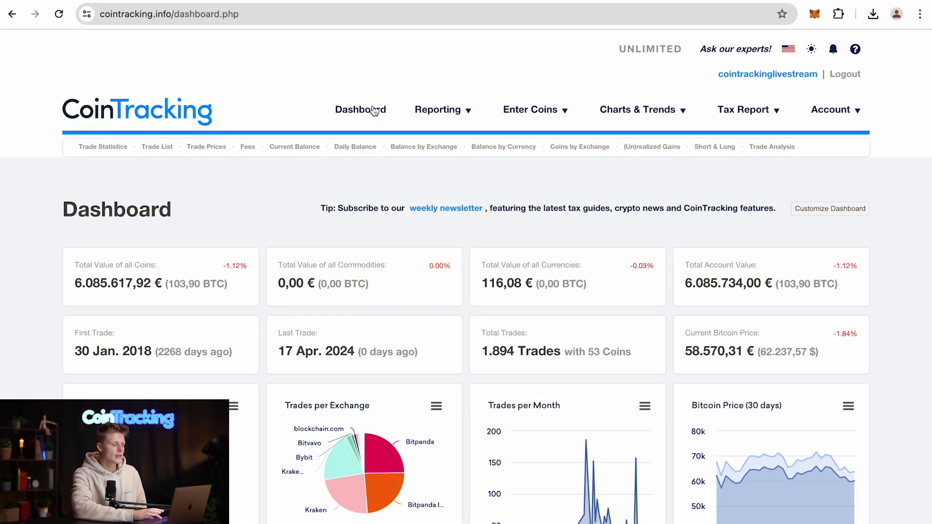
- Open Reporting > Balance by Exchange and scroll to the Bybit balance of 5,678.78 EUR
{"action": "mouse_move", "coordinate": [469, 121]}
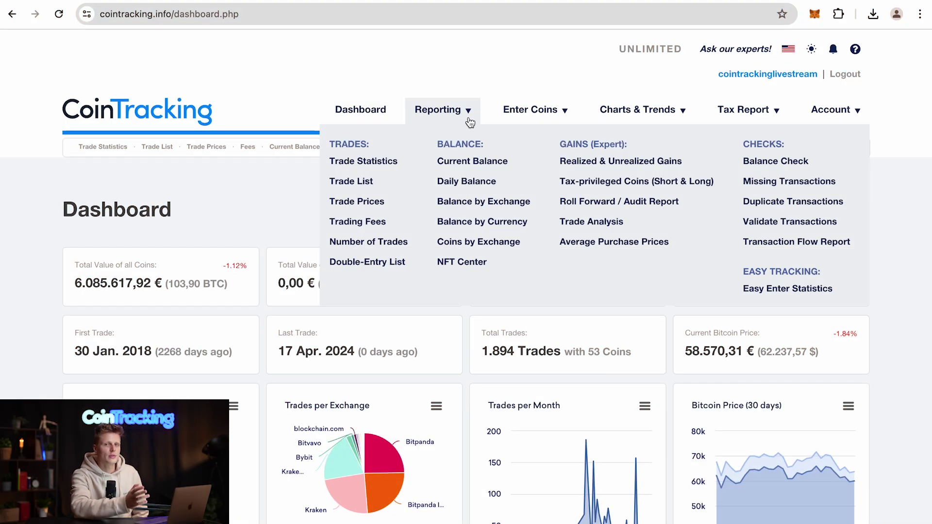
{"action": "left_click", "coordinate": [479, 208]}
{"action": "scroll", "coordinate": [476, 210], "scroll_direction": "down", "scroll_amount": 10}
{"action": "scroll", "coordinate": [477, 203], "scroll_direction": "down", "scroll_amount": 15}
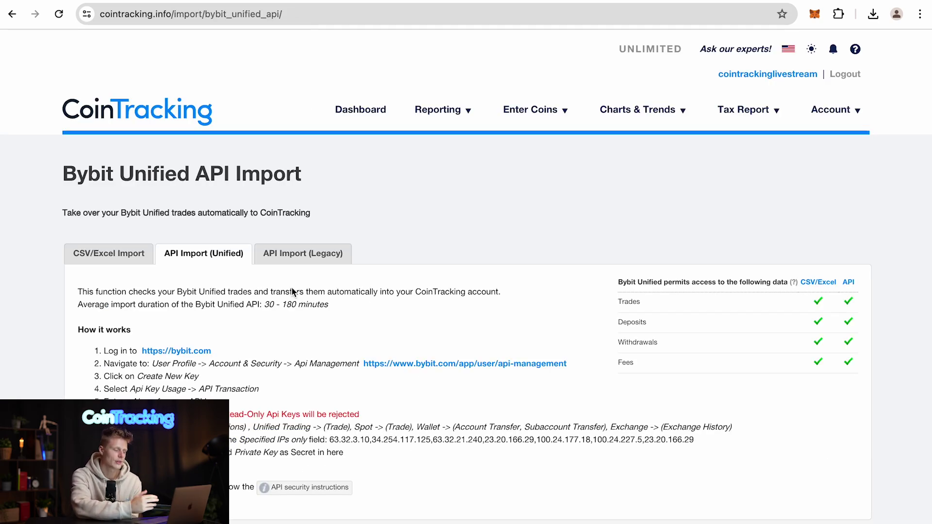
- Switch to the Bybit CSV/Excel Import instructions and scroll through the export steps
{"action": "left_click", "coordinate": [127, 265]}
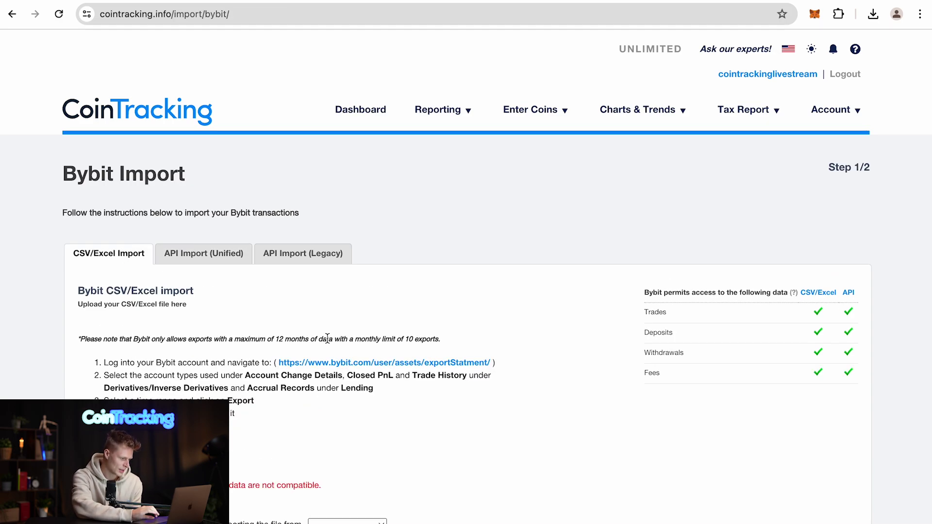
{"action": "scroll", "coordinate": [194, 292], "scroll_direction": "down", "scroll_amount": 3}
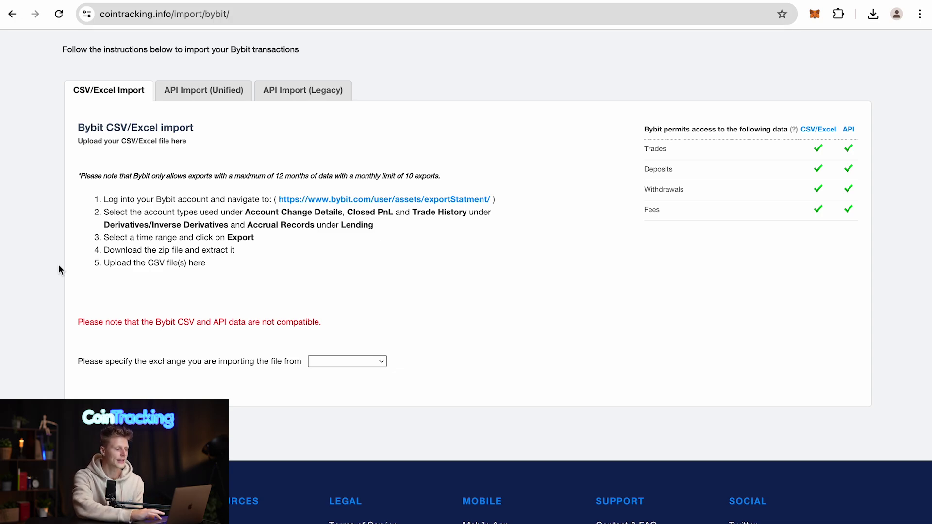
- Navigate Bybit's Assets > Funding Account history to the account statement export page
{"action": "left_click", "coordinate": [372, 200]}
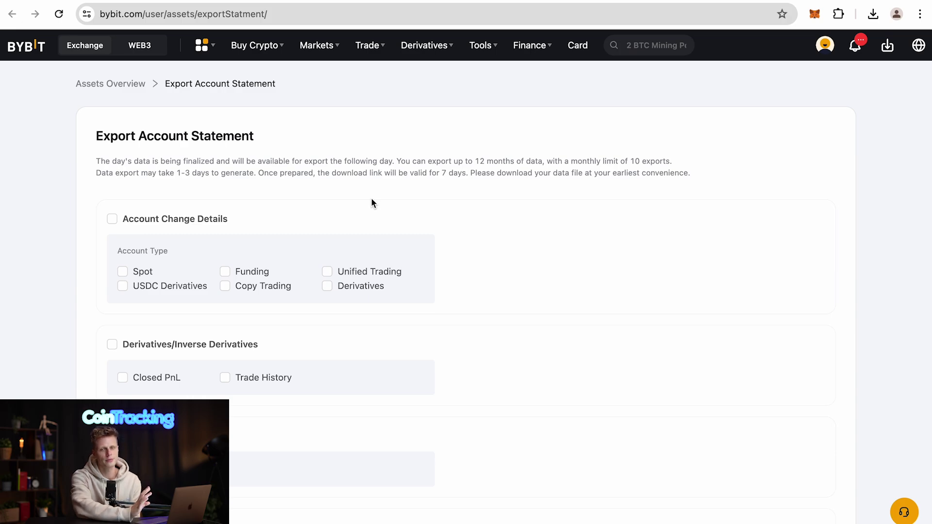
{"action": "left_click", "coordinate": [27, 46]}
{"action": "mouse_move", "coordinate": [824, 53]}
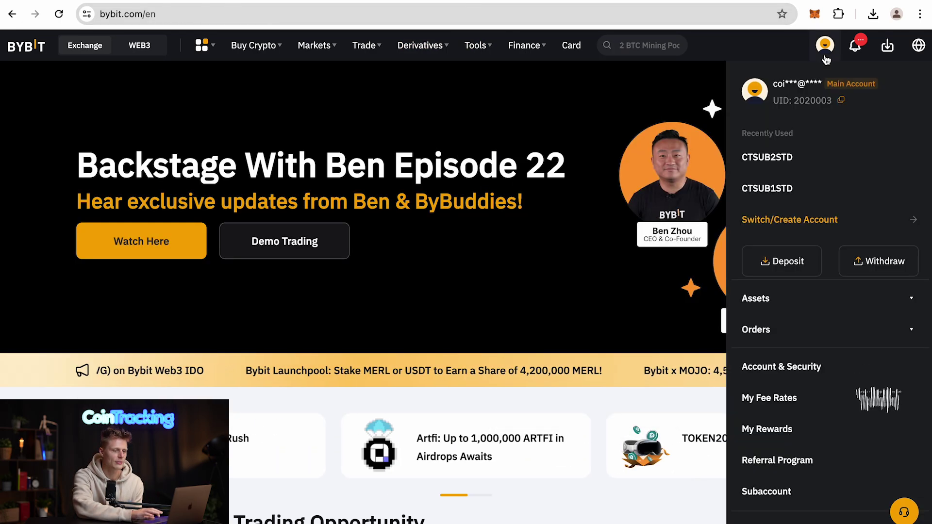
{"action": "left_click", "coordinate": [783, 304]}
{"action": "scroll", "coordinate": [786, 291], "scroll_direction": "down", "scroll_amount": 3}
{"action": "left_click", "coordinate": [798, 264]}
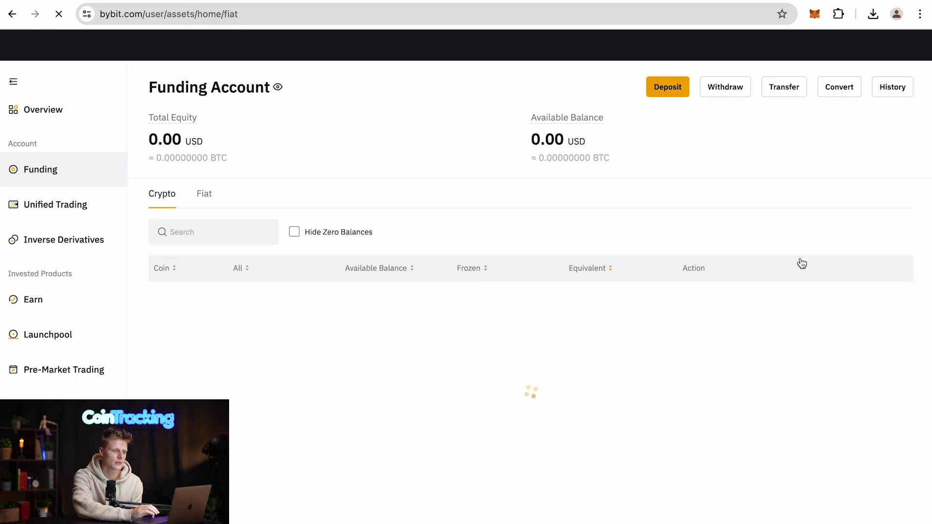
{"action": "left_click", "coordinate": [895, 95]}
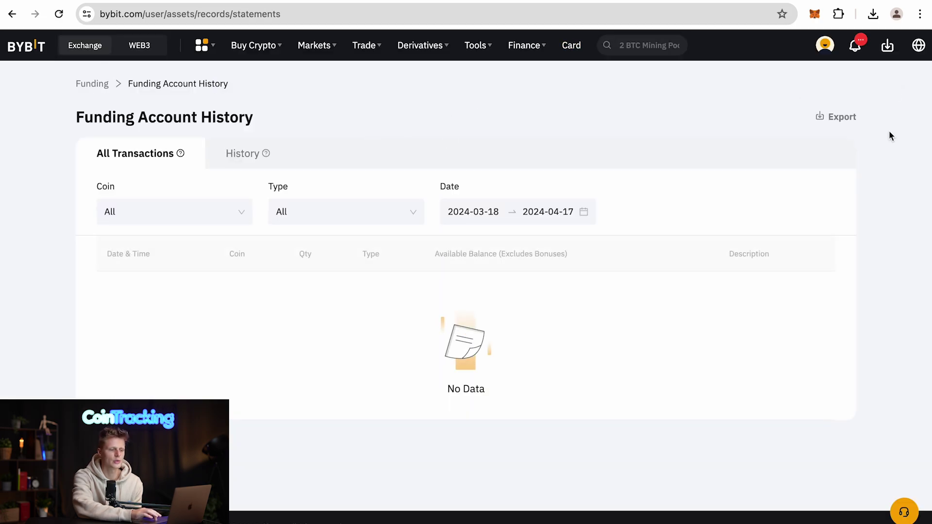
{"action": "left_click", "coordinate": [832, 120]}
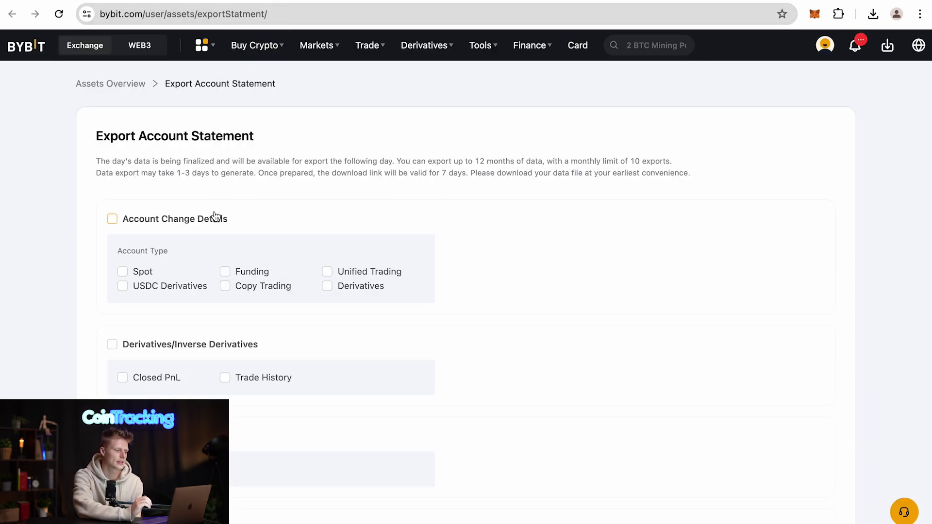
{"action": "scroll", "coordinate": [215, 217], "scroll_direction": "down", "scroll_amount": 3}
- Include Account Change Details, Derivatives, Lending and Unified Trading Account histories in the export
{"action": "left_click", "coordinate": [112, 117]}
{"action": "left_click", "coordinate": [112, 244]}
{"action": "left_click", "coordinate": [112, 335]}
{"action": "scroll", "coordinate": [113, 330], "scroll_direction": "down", "scroll_amount": 4}
{"action": "left_click", "coordinate": [118, 253]}
{"action": "scroll", "coordinate": [113, 258], "scroll_direction": "down", "scroll_amount": 8}
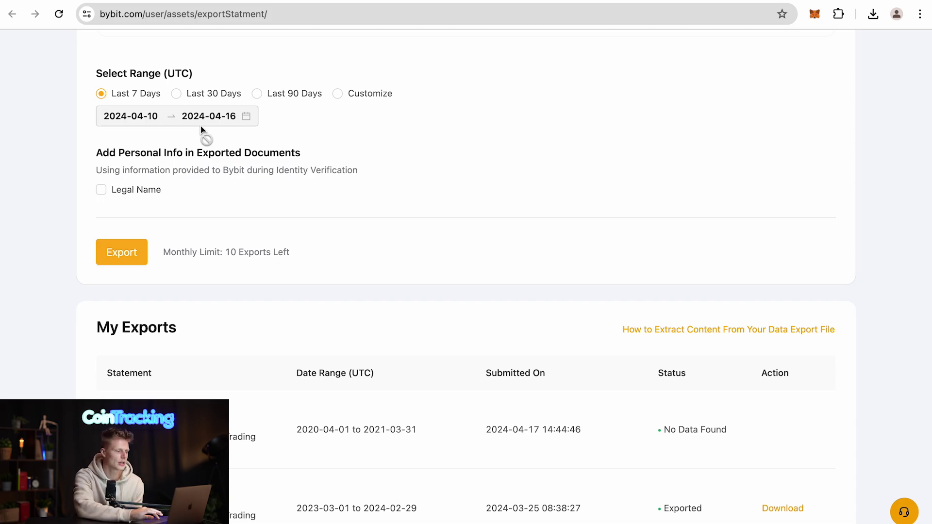
- Set a custom range 2022-04-01 to 2022-07-30, submit the export, and return to CoinTracking
{"action": "left_click", "coordinate": [338, 93]}
{"action": "left_click", "coordinate": [140, 117]}
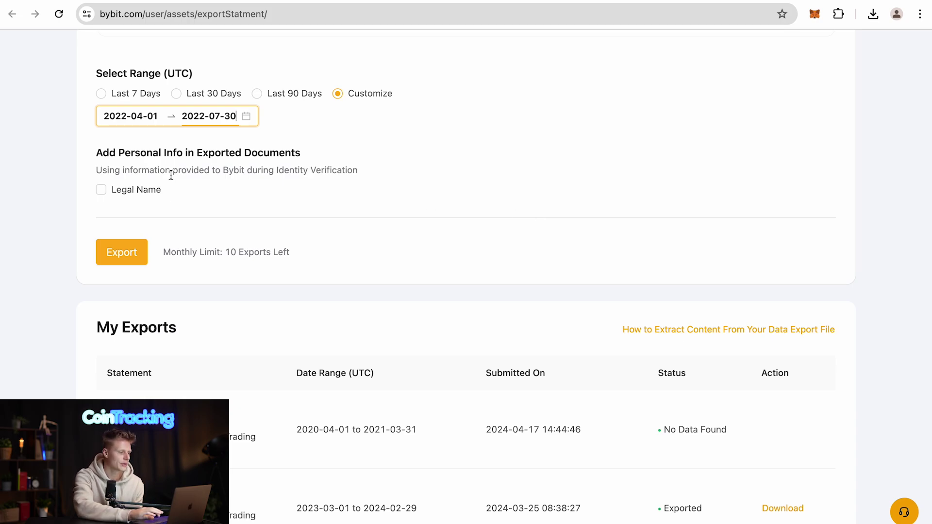
{"action": "left_click", "coordinate": [132, 250]}
{"action": "scroll", "coordinate": [362, 270], "scroll_direction": "down", "scroll_amount": 4}
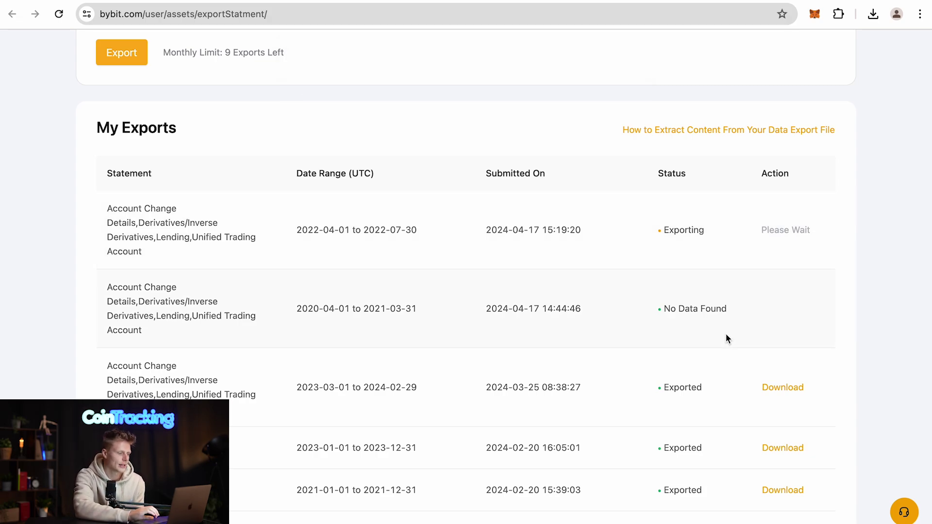
{"action": "scroll", "coordinate": [777, 225], "scroll_direction": "up", "scroll_amount": 8}
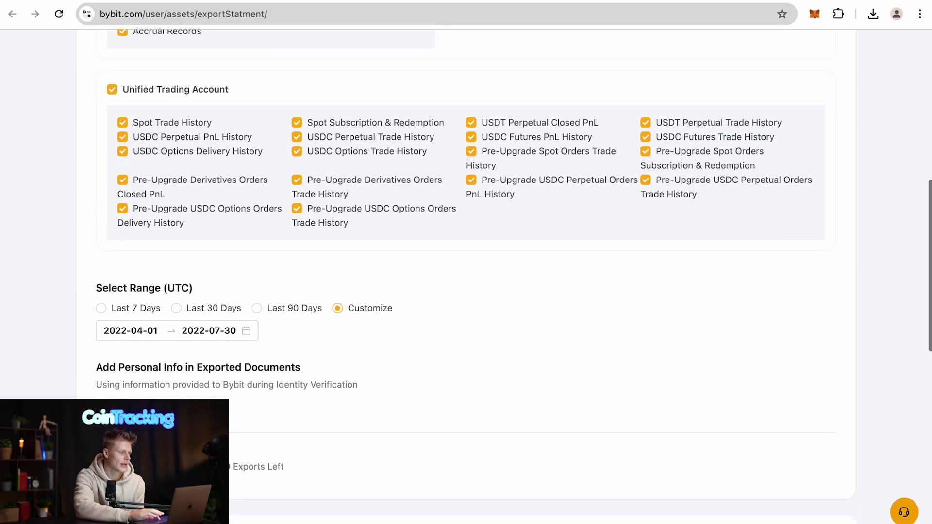
{"action": "key", "text": "ctrl+Tab"}
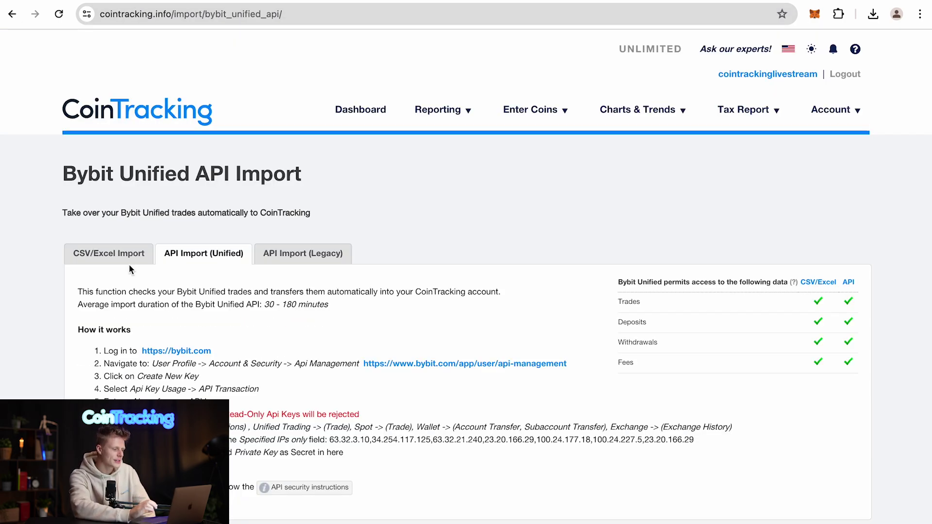
- Select Bybit Inverse, upload the AssetChangeDetails CSV file, and continue to the step 2 review
{"action": "left_click", "coordinate": [129, 265]}
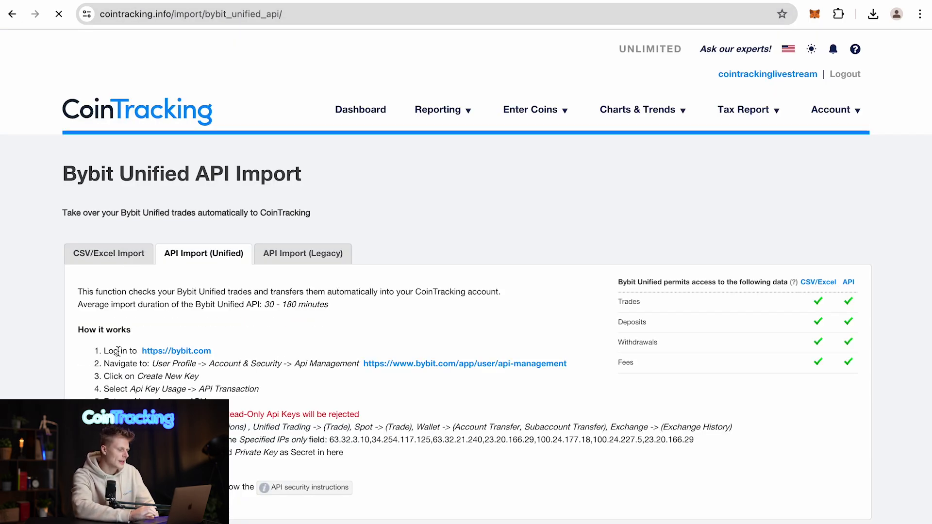
{"action": "scroll", "coordinate": [118, 351], "scroll_direction": "down", "scroll_amount": 1}
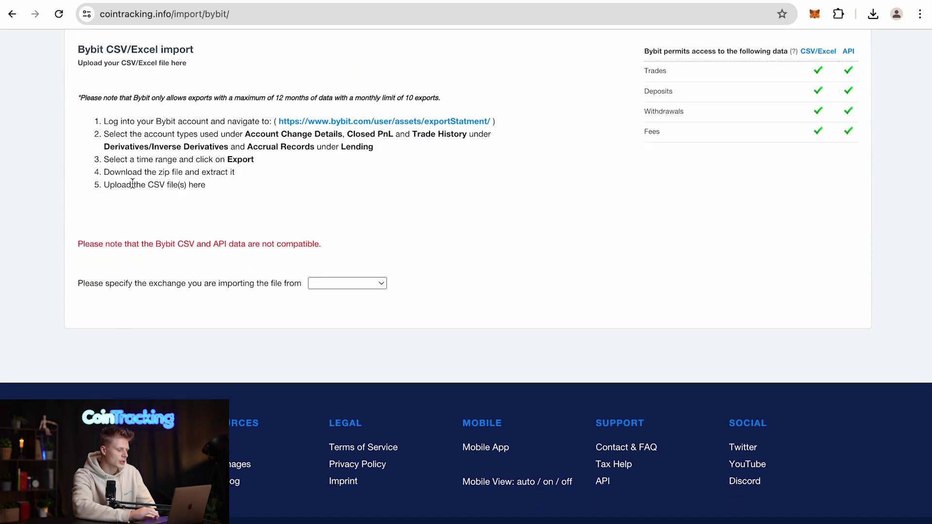
{"action": "scroll", "coordinate": [132, 183], "scroll_direction": "down", "scroll_amount": 1}
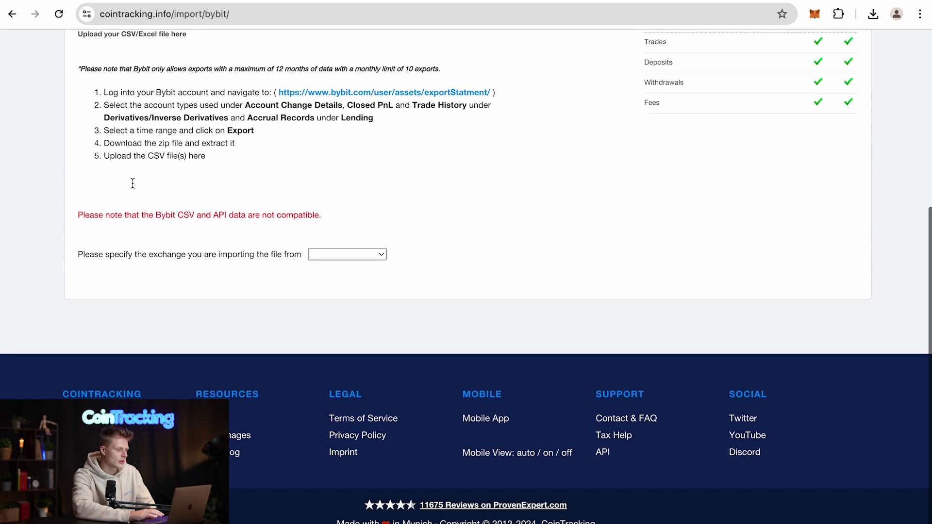
{"action": "left_click", "coordinate": [343, 259]}
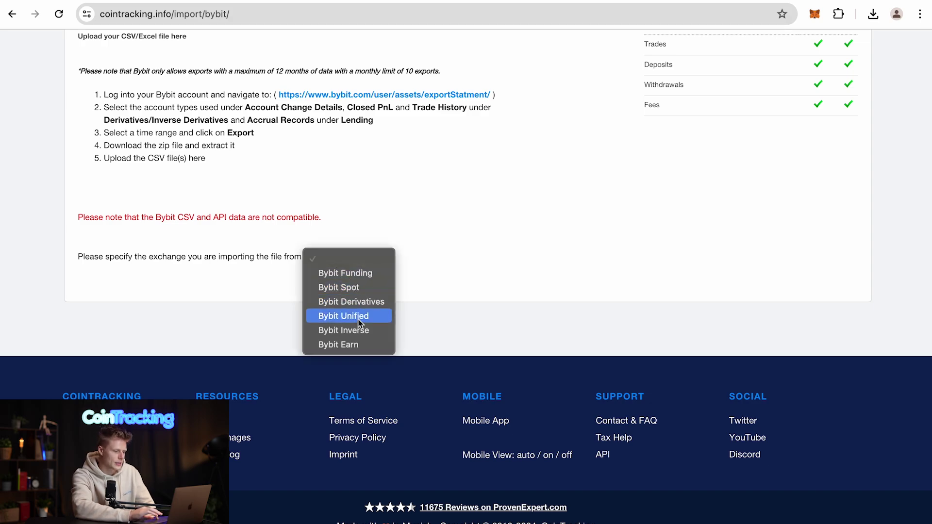
{"action": "left_click", "coordinate": [366, 332]}
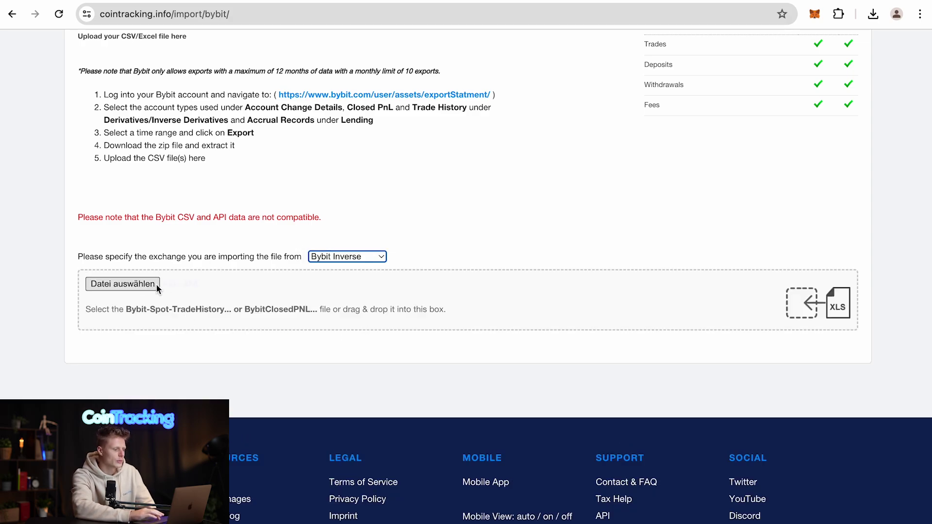
{"action": "left_click", "coordinate": [145, 286]}
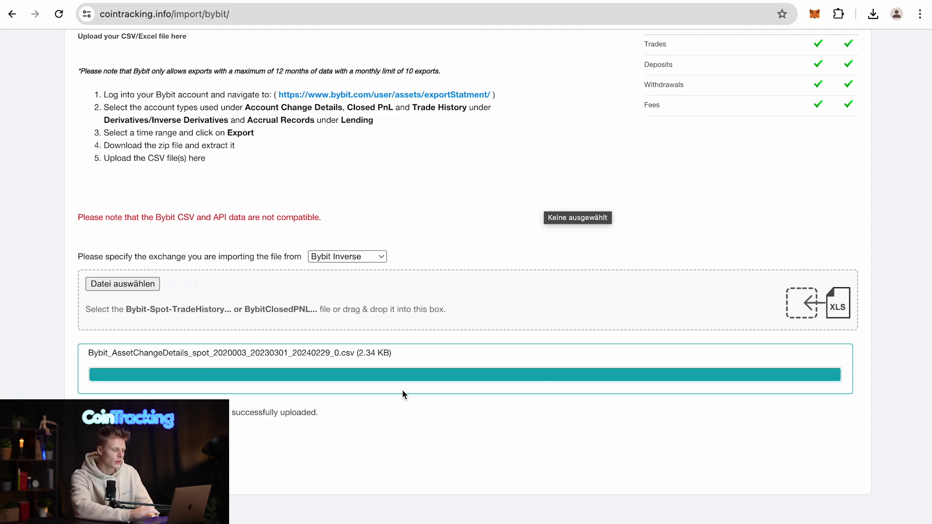
{"action": "scroll", "coordinate": [402, 395], "scroll_direction": "down", "scroll_amount": 4}
{"action": "left_click", "coordinate": [148, 252]}
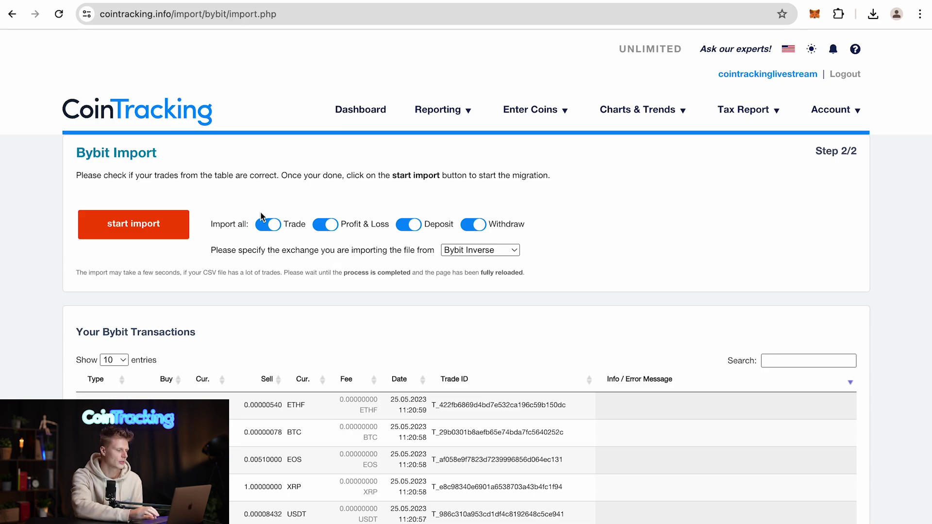
- Start the import, check every row reports import done, and go back to the trade list
{"action": "left_click", "coordinate": [140, 226]}
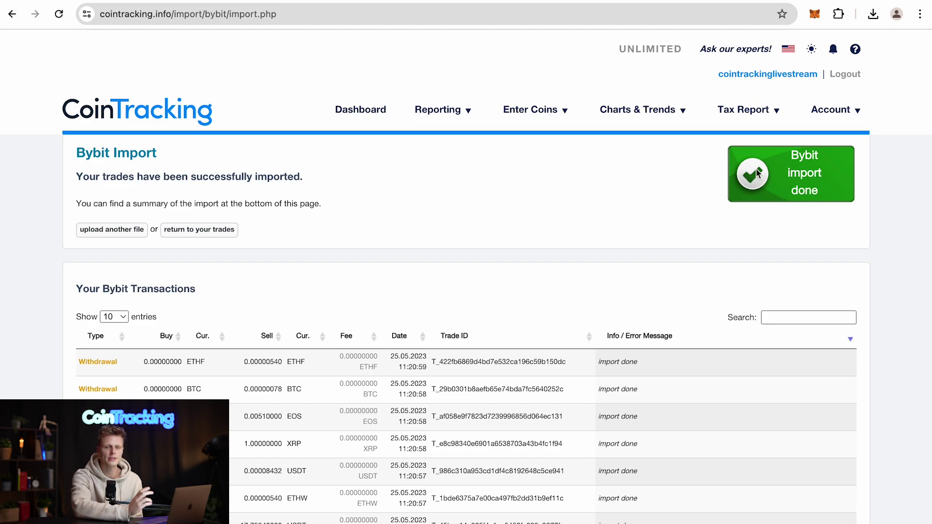
{"action": "scroll", "coordinate": [756, 174], "scroll_direction": "down", "scroll_amount": 3}
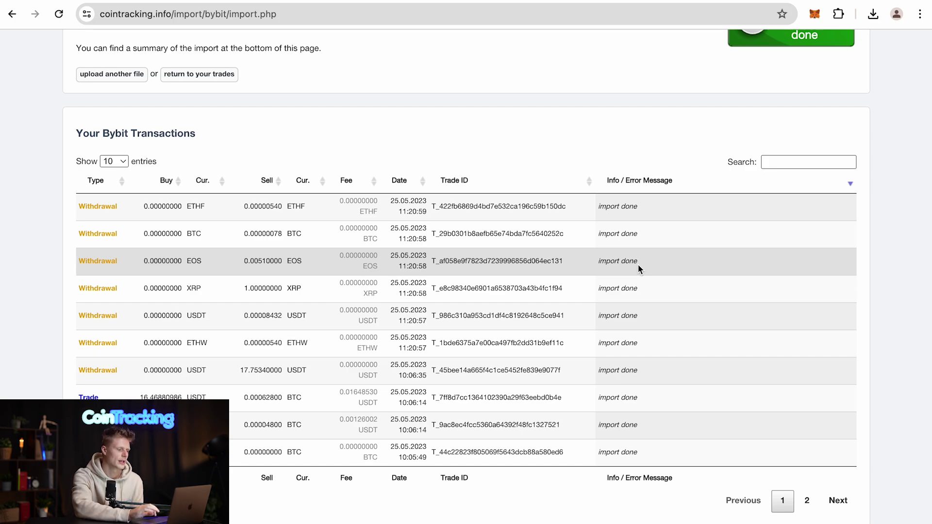
{"action": "scroll", "coordinate": [465, 210], "scroll_direction": "up", "scroll_amount": 3}
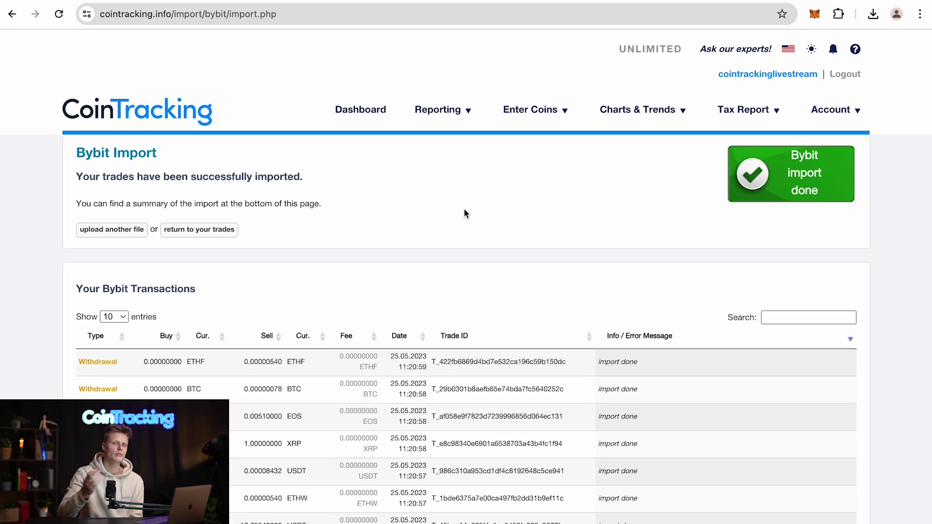
{"action": "left_click", "coordinate": [219, 231]}
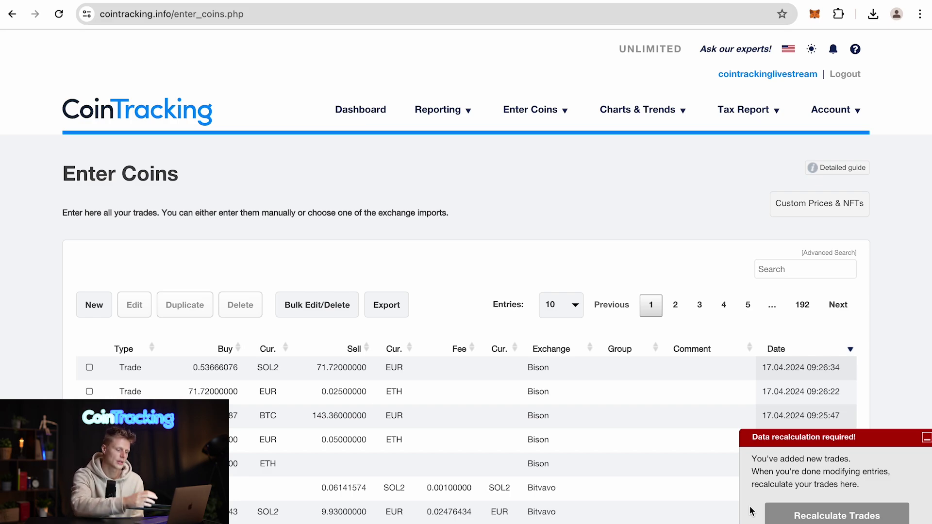
- Recalculate the trades so the new ones are included, expanding the trade list to 186 pages
{"action": "left_click", "coordinate": [781, 513]}
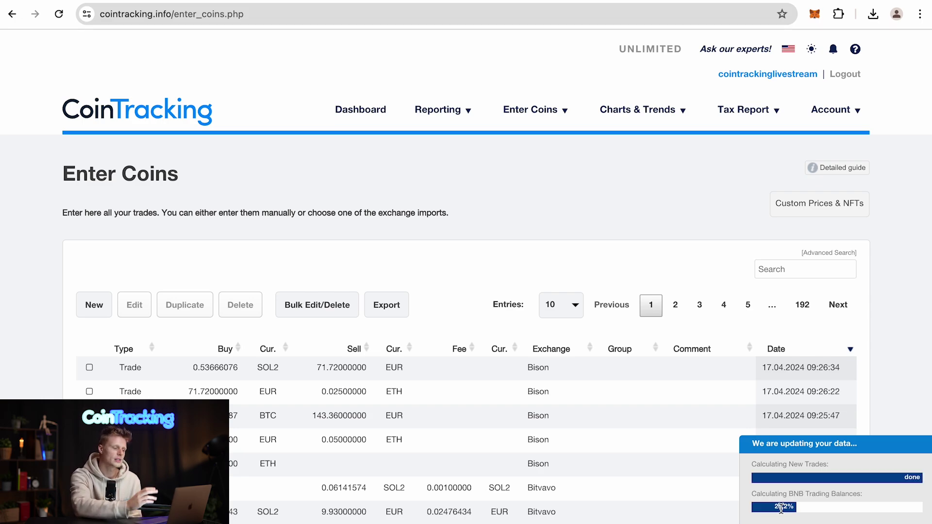
{"action": "mouse_move", "coordinate": [469, 113]}
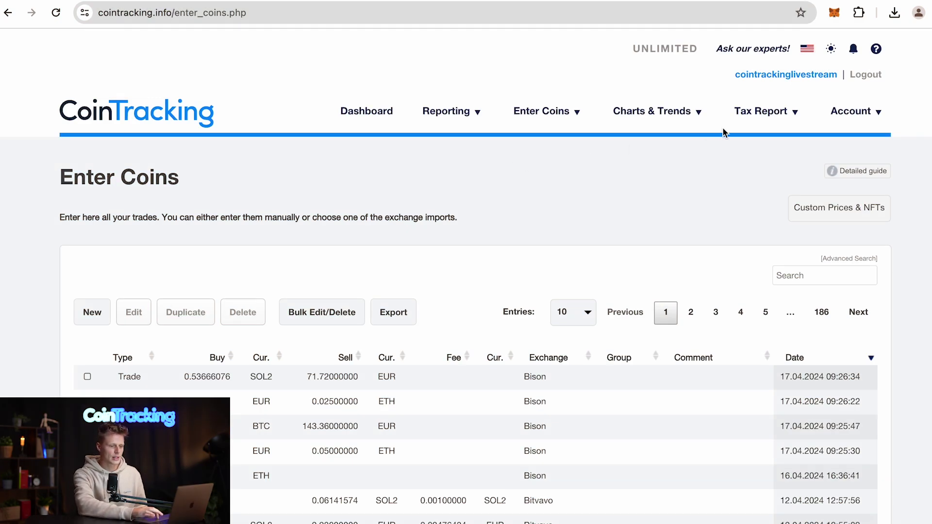
- Open the Tax Report page and review its Germany, FIFO, gain-only and 2023 tax-year settings
{"action": "mouse_move", "coordinate": [753, 127]}
{"action": "left_click", "coordinate": [751, 154]}
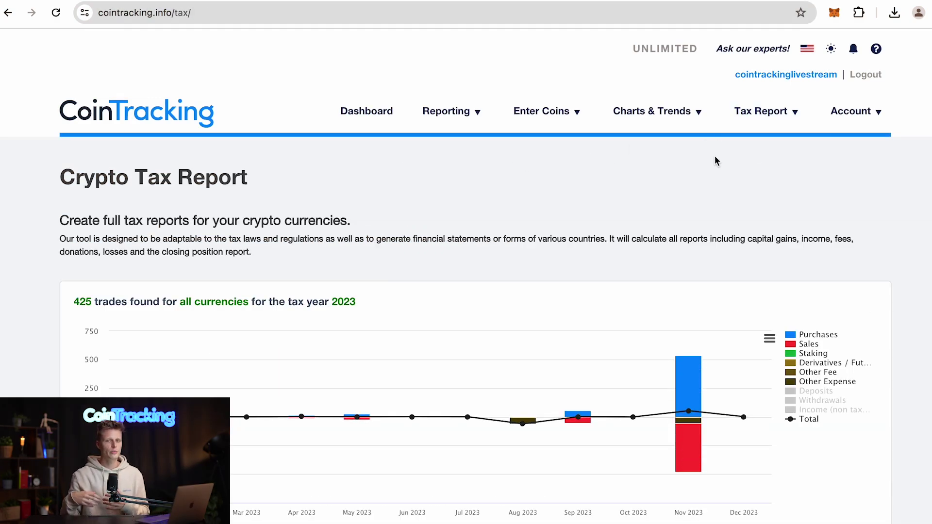
{"action": "scroll", "coordinate": [715, 156], "scroll_direction": "down", "scroll_amount": 10}
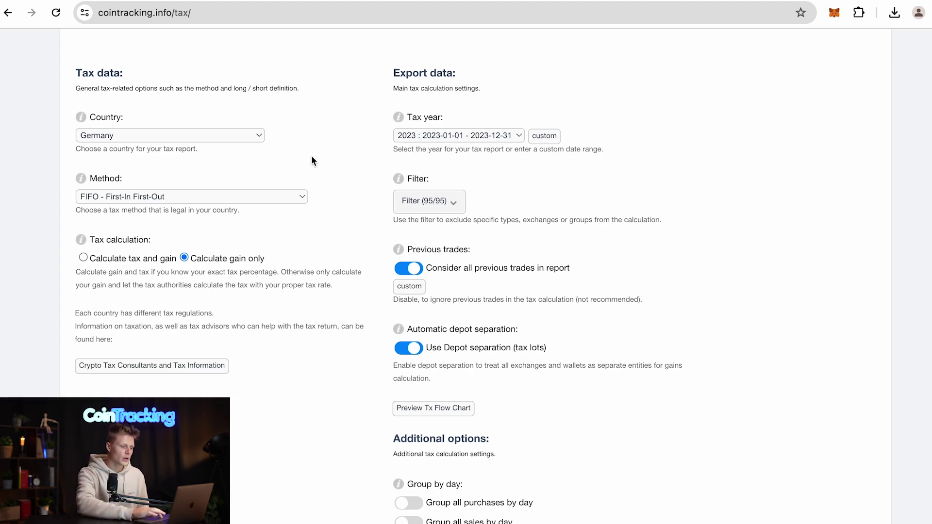
{"action": "mouse_move", "coordinate": [397, 184]}
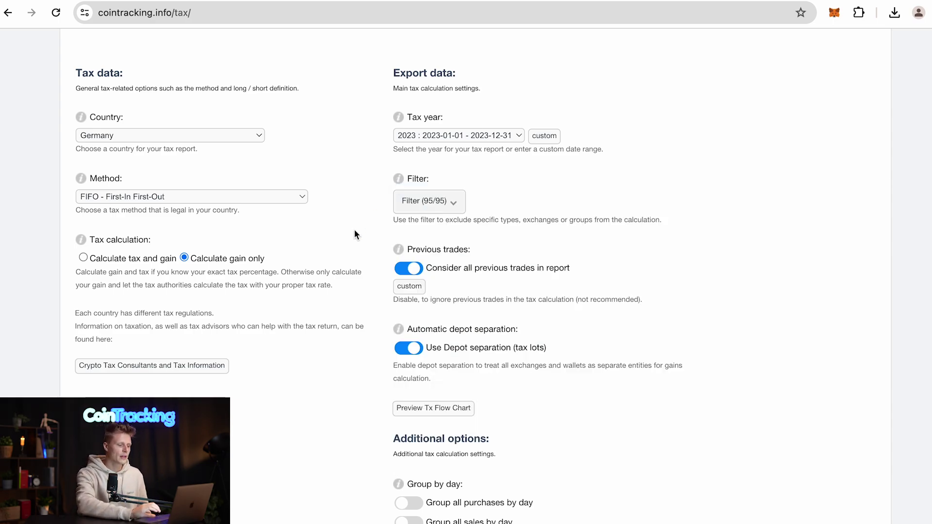
{"action": "scroll", "coordinate": [354, 234], "scroll_direction": "down", "scroll_amount": 5}
{"action": "scroll", "coordinate": [354, 234], "scroll_direction": "down", "scroll_amount": 4}
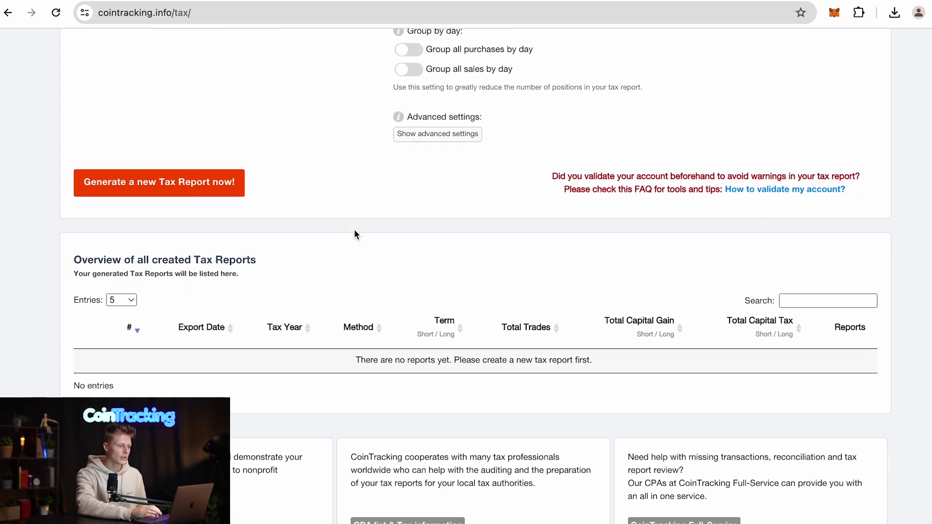
- Generate a new 2023 FIFO tax report
{"action": "left_click", "coordinate": [233, 193]}
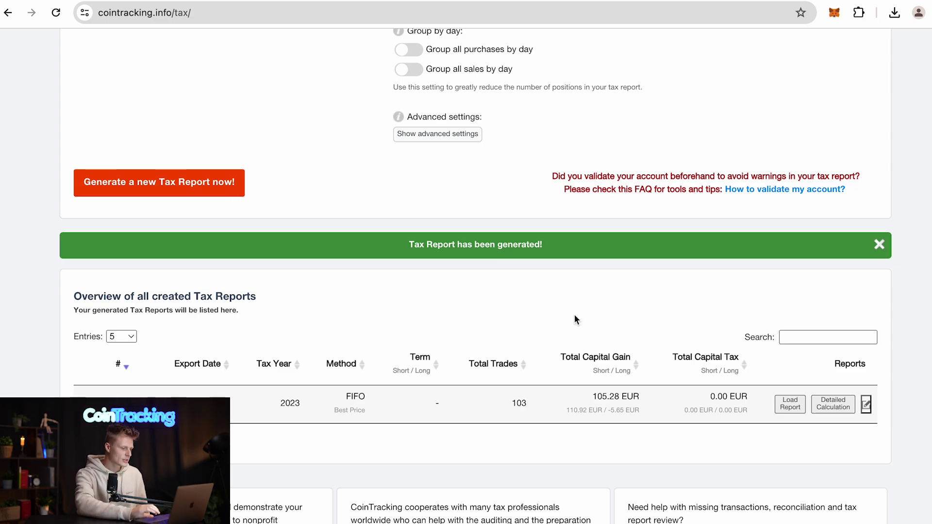
{"action": "scroll", "coordinate": [575, 316], "scroll_direction": "down", "scroll_amount": 2}
{"action": "scroll", "coordinate": [576, 318], "scroll_direction": "down", "scroll_amount": 3}
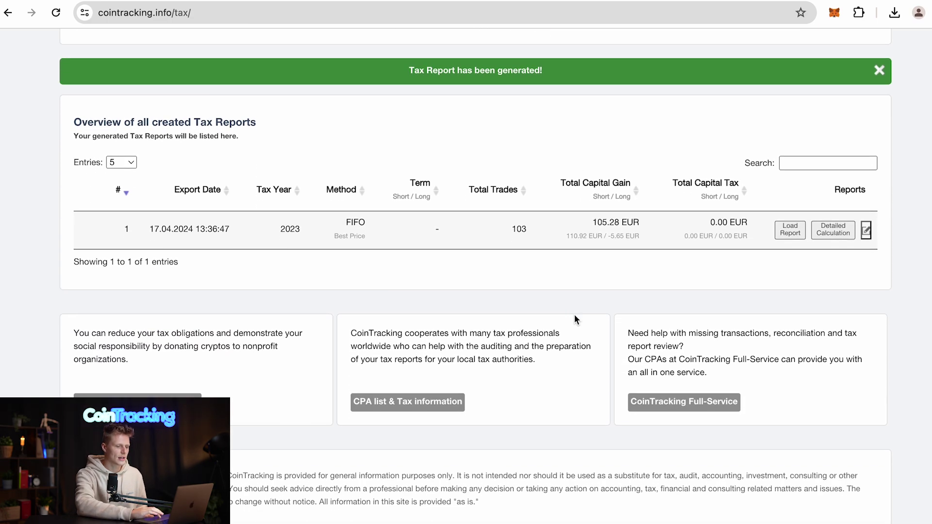
- Load Tax Report #1 and scroll through its summary showing 105.28 EUR capital gain
{"action": "left_click", "coordinate": [790, 233]}
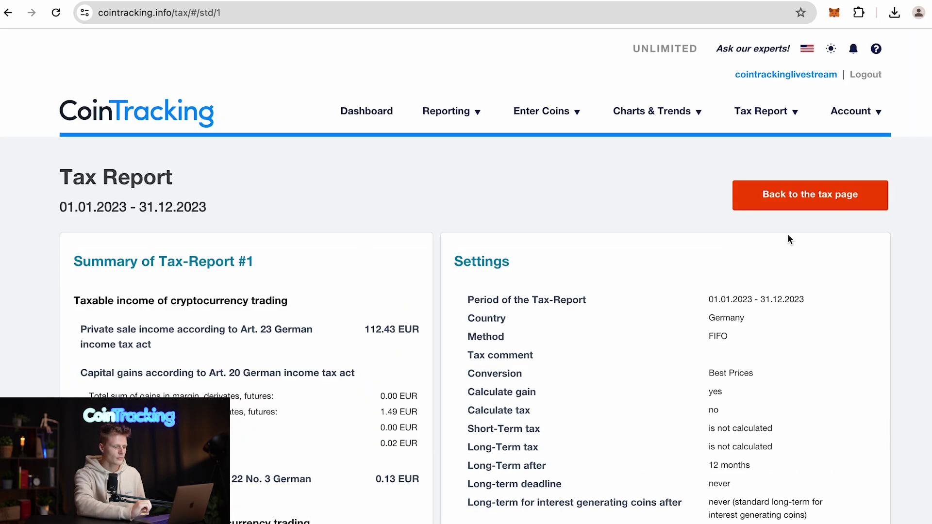
{"action": "scroll", "coordinate": [788, 236], "scroll_direction": "down", "scroll_amount": 3}
{"action": "scroll", "coordinate": [788, 237], "scroll_direction": "down", "scroll_amount": 2}
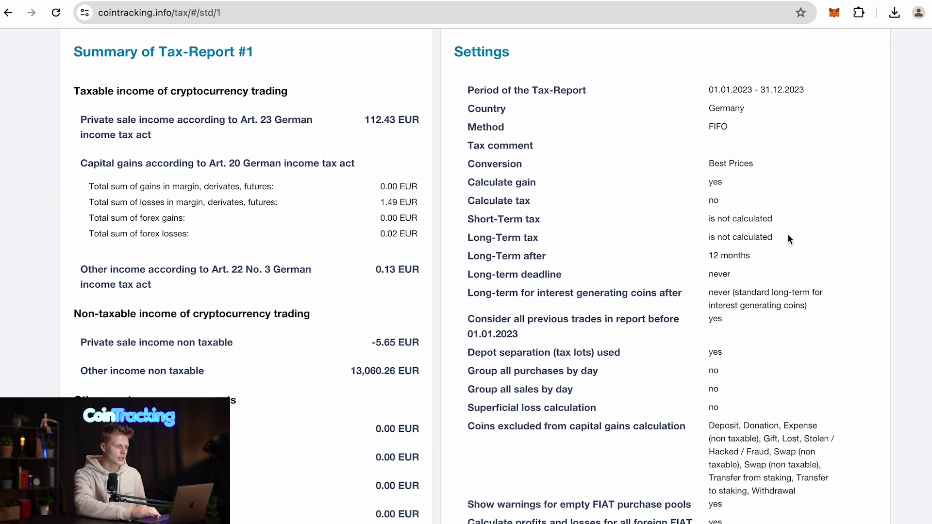
{"action": "scroll", "coordinate": [788, 236], "scroll_direction": "down", "scroll_amount": 8}
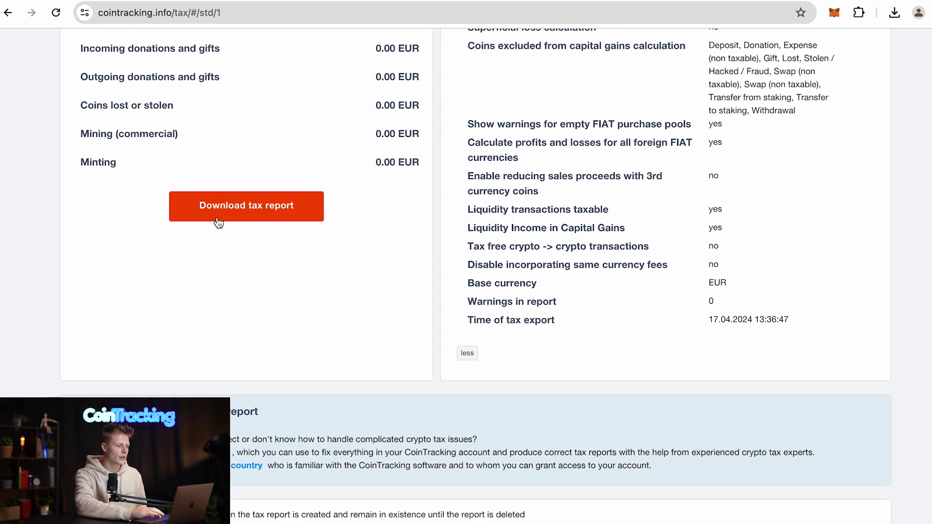
- Open the Download tax report dialog offering PDF and Excel versions of Tax Report #1
{"action": "left_click", "coordinate": [218, 222]}
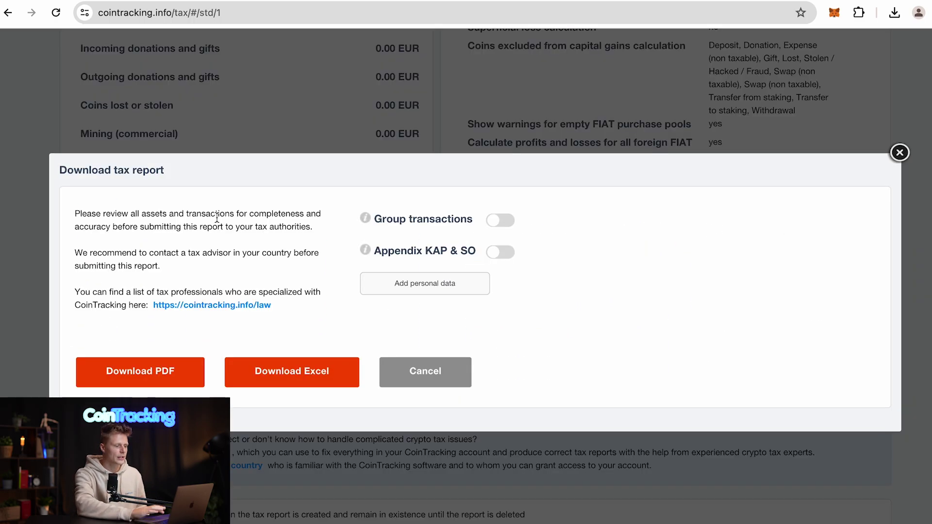